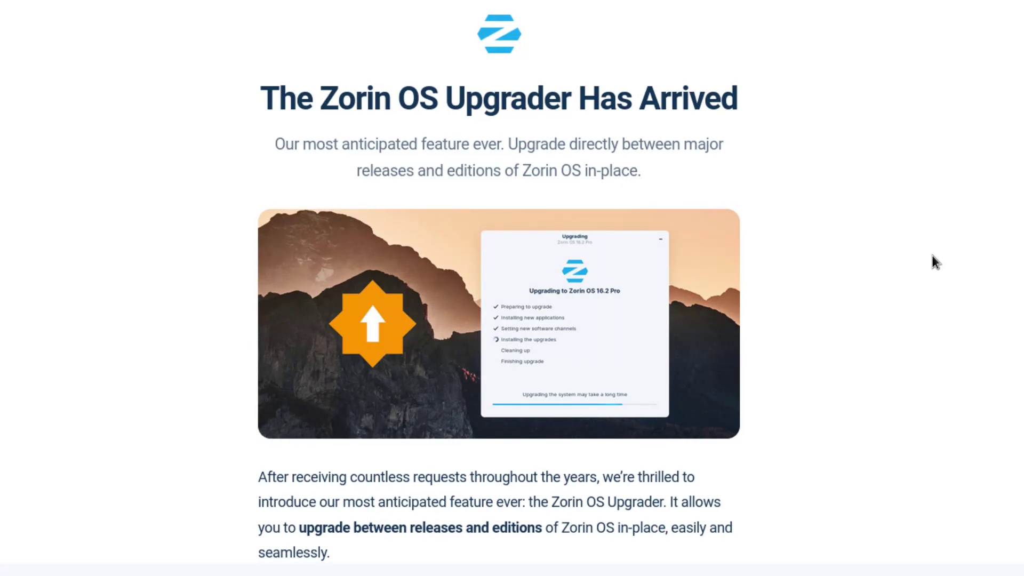
scroll(932, 255, down, 2)
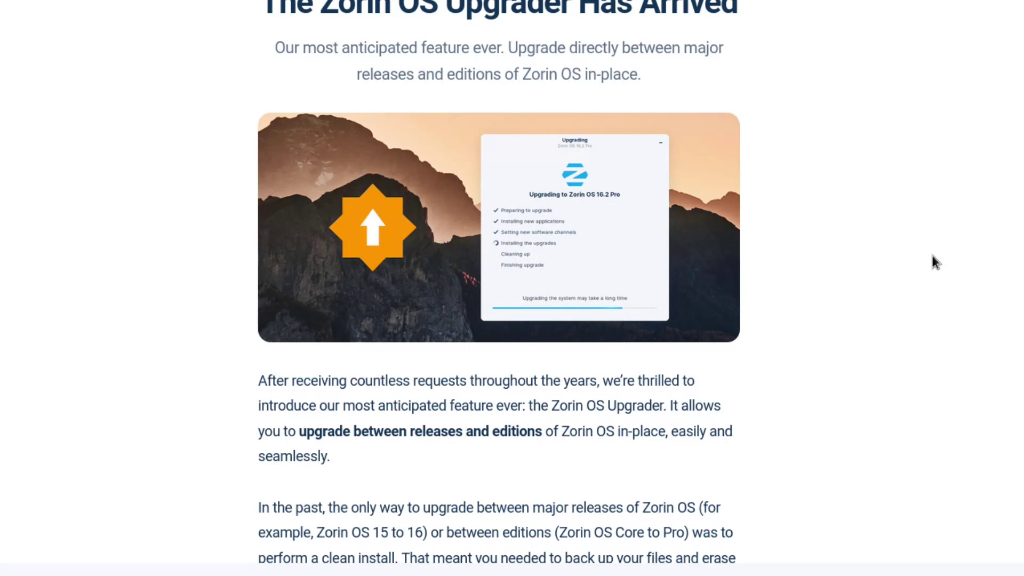
scroll(878, 249, down, 5)
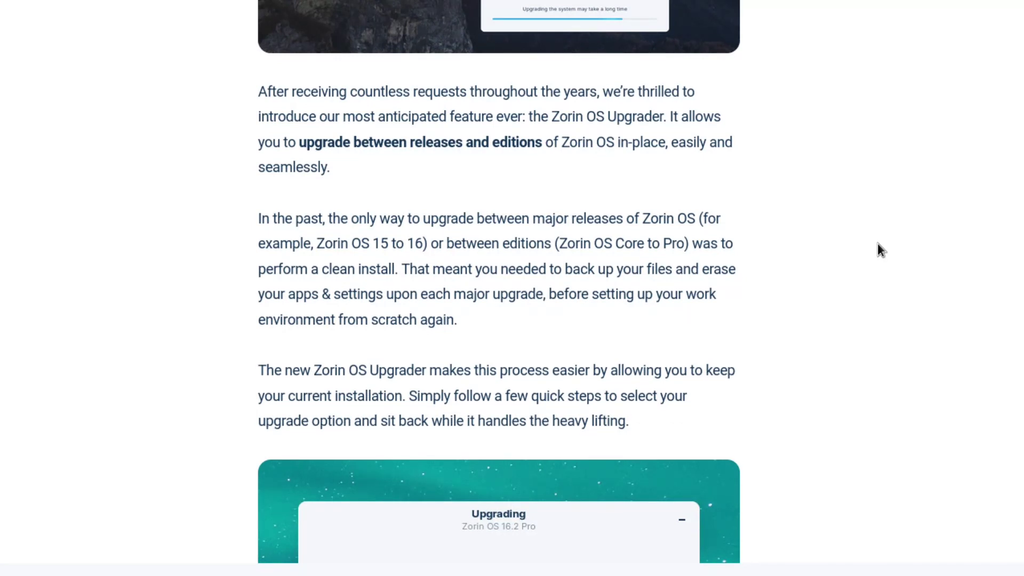
scroll(878, 243, down, 2)
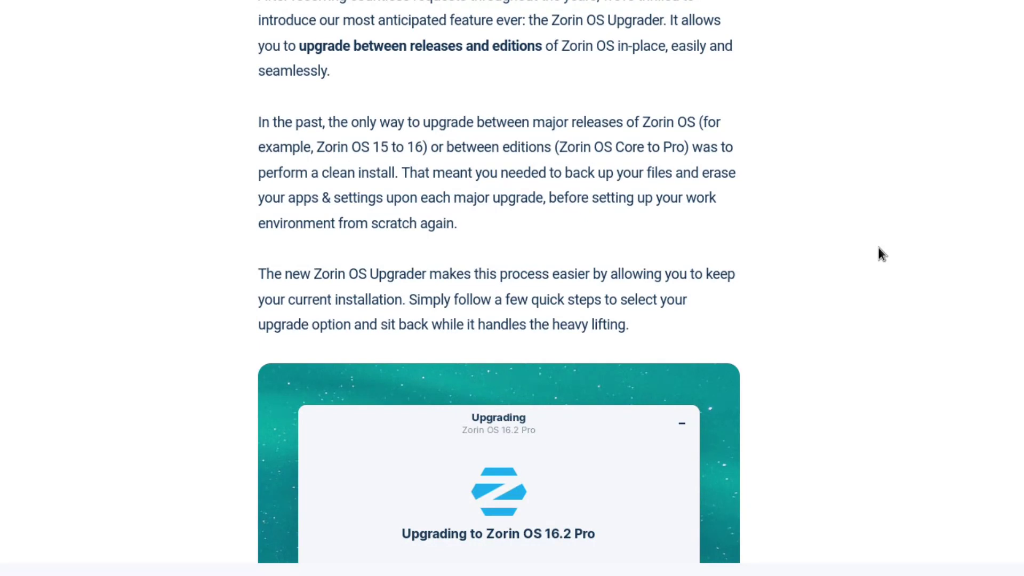
scroll(879, 250, down, 4)
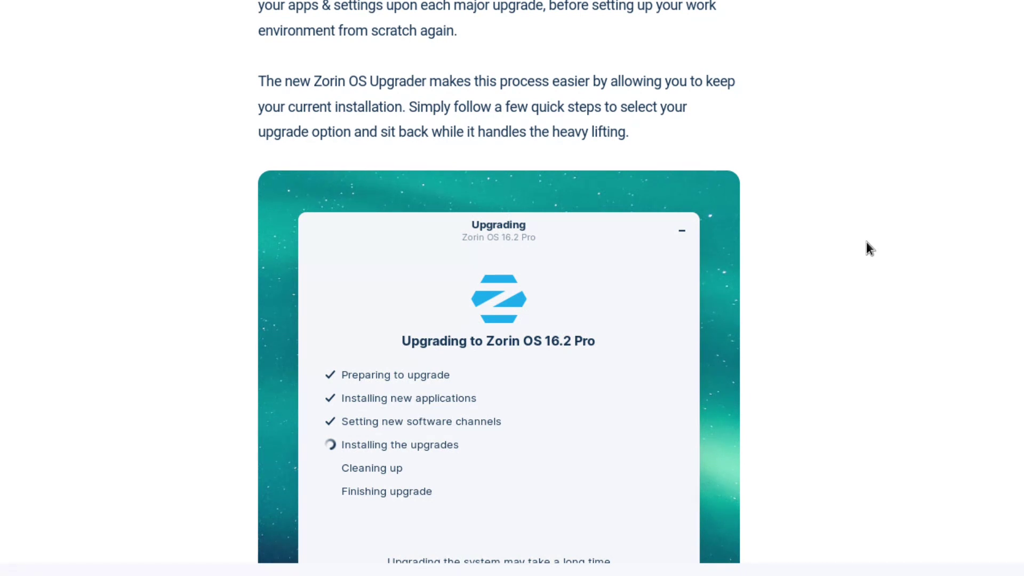
scroll(868, 244, down, 4)
scroll(866, 237, down, 4)
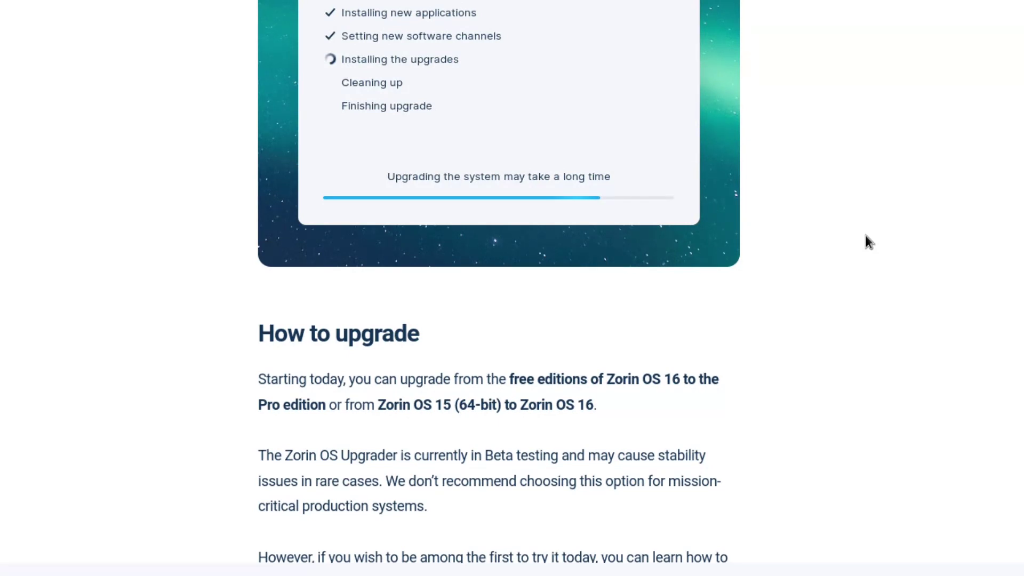
scroll(843, 228, down, 3)
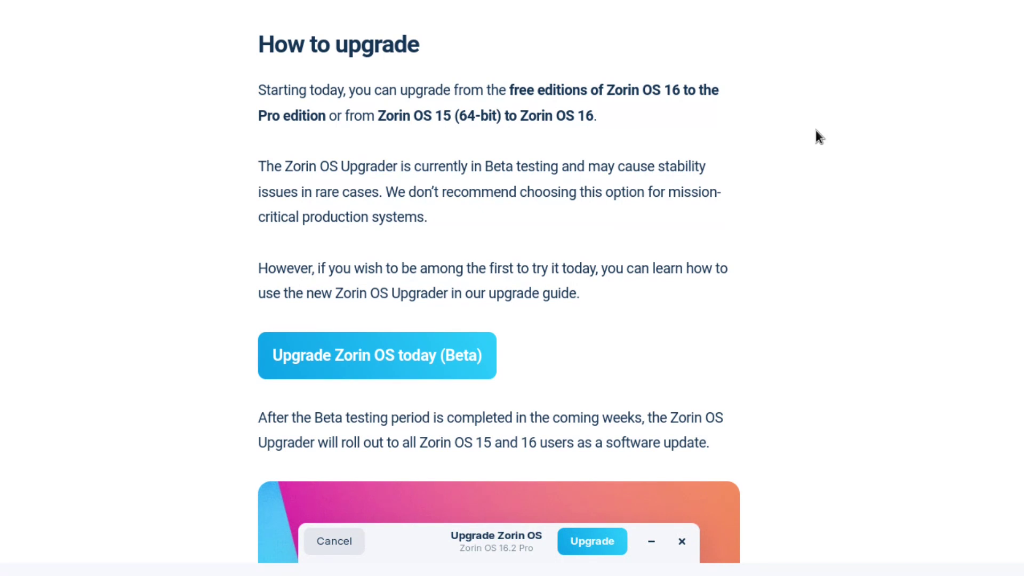
scroll(815, 129, down, 4)
scroll(816, 130, down, 6)
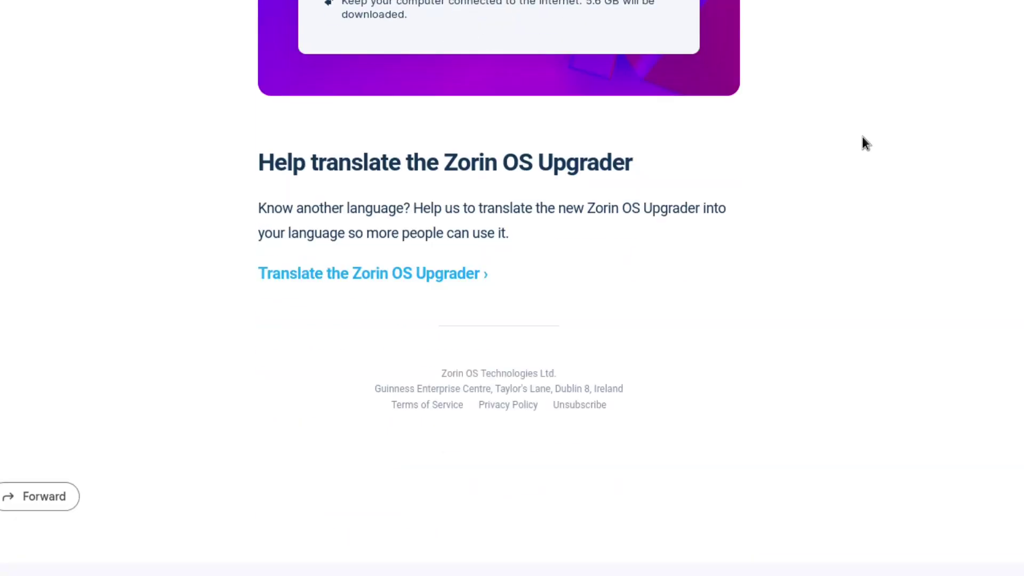
scroll(862, 143, up, 5)
scroll(861, 142, up, 3)
scroll(862, 143, up, 2)
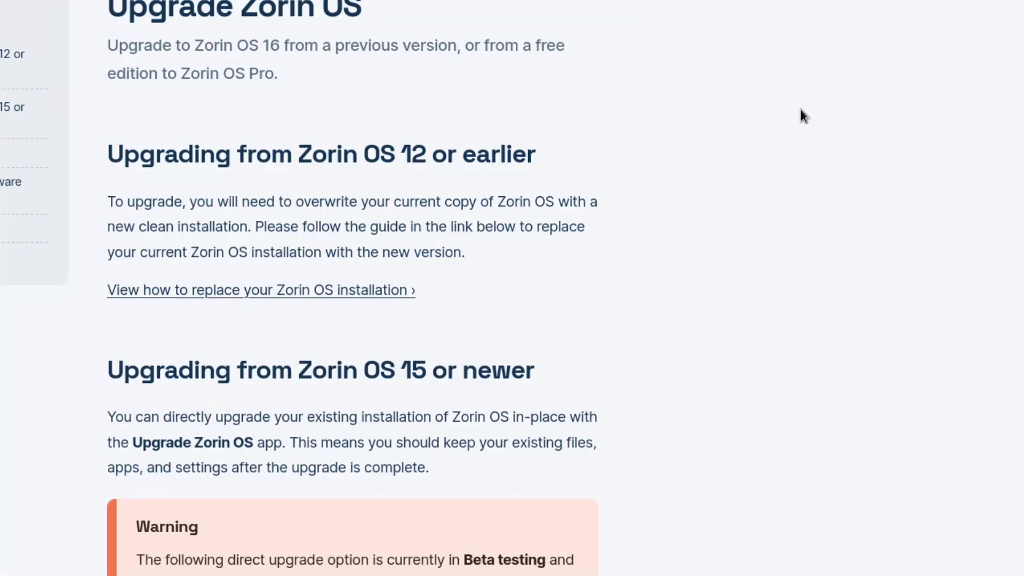
scroll(803, 110, down, 1)
scroll(803, 109, down, 3)
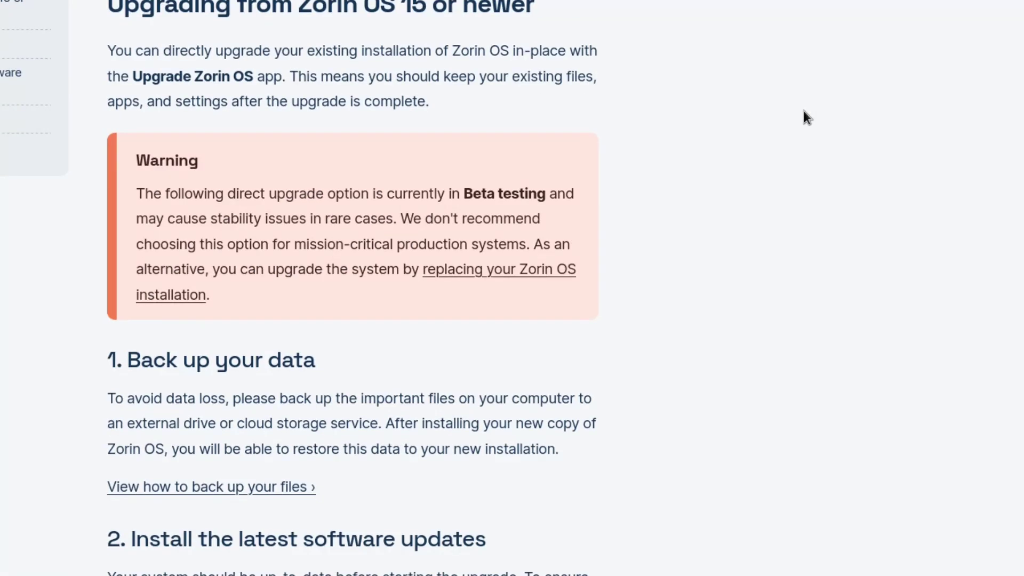
scroll(804, 111, down, 2)
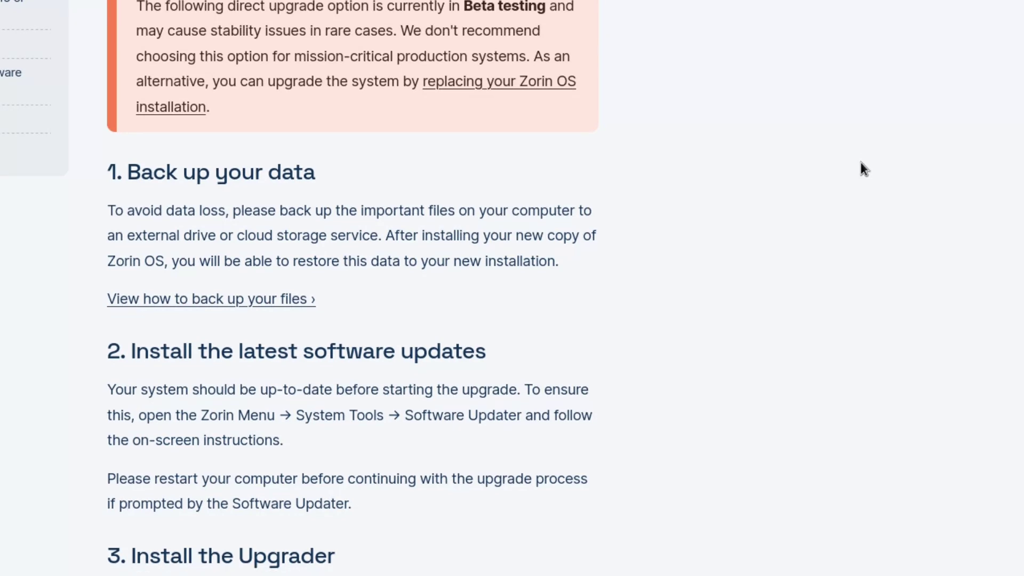
scroll(860, 166, down, 2)
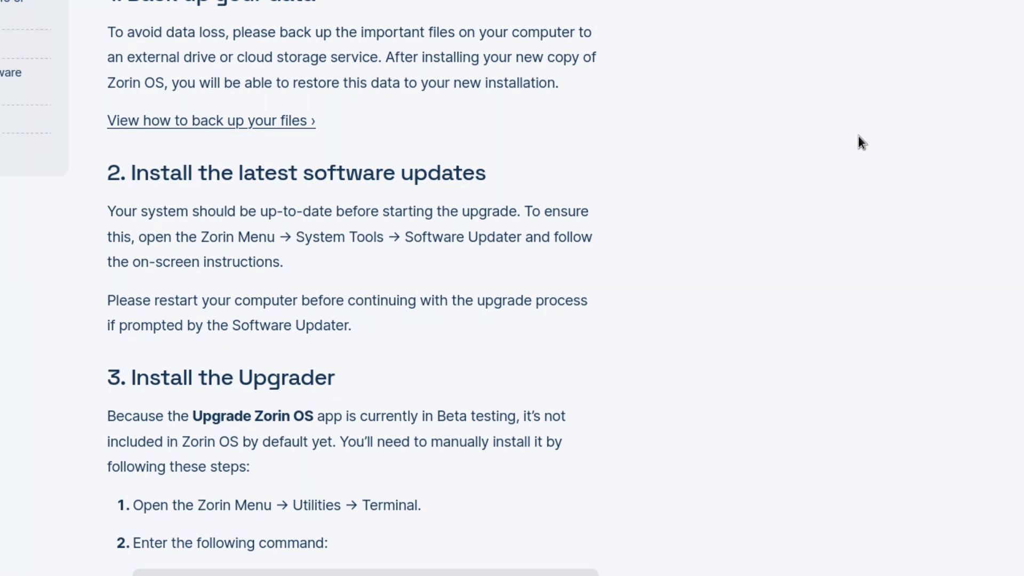
scroll(852, 133, down, 2)
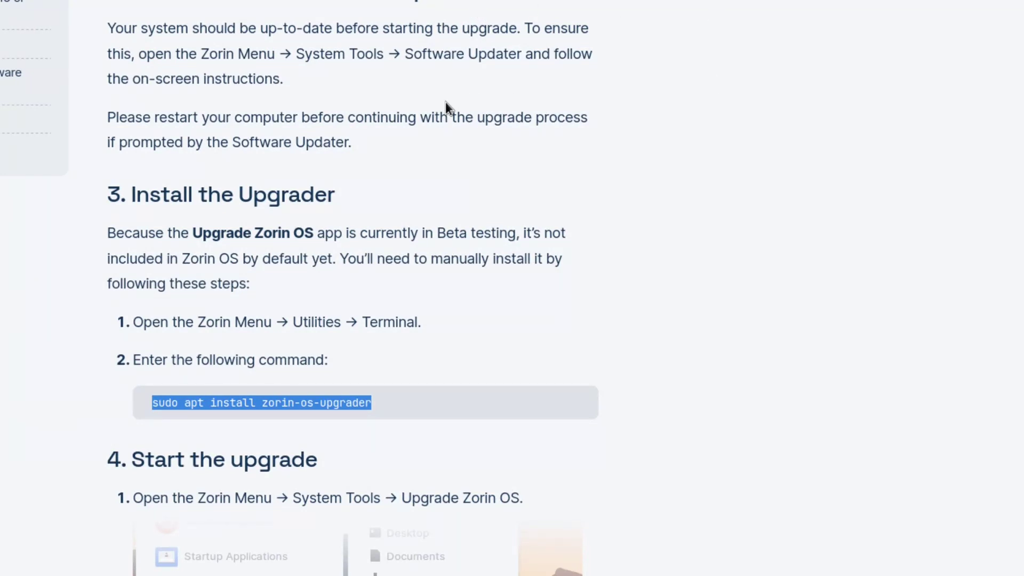
scroll(766, 166, down, 2)
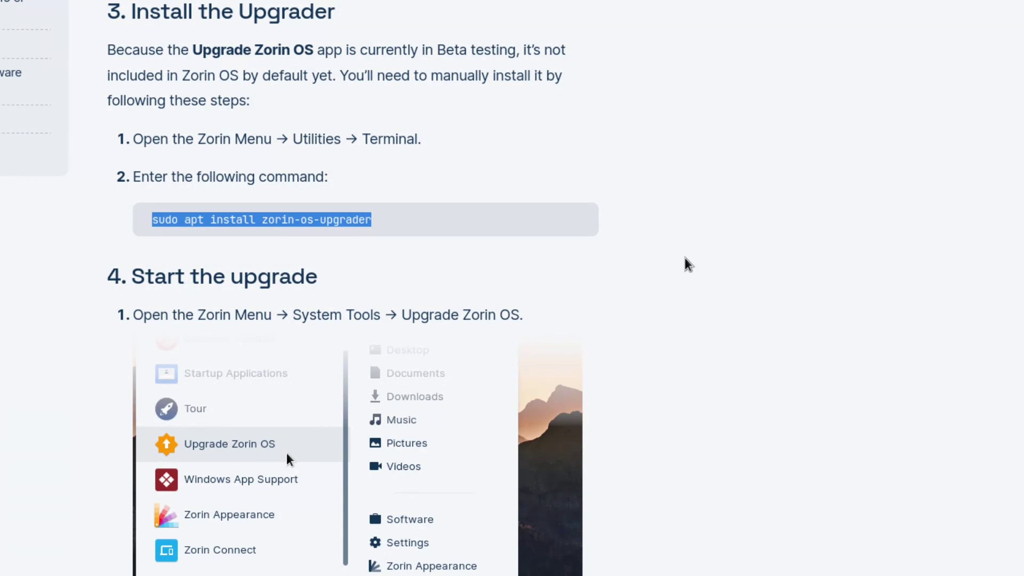
scroll(685, 264, down, 4)
scroll(686, 265, up, 3)
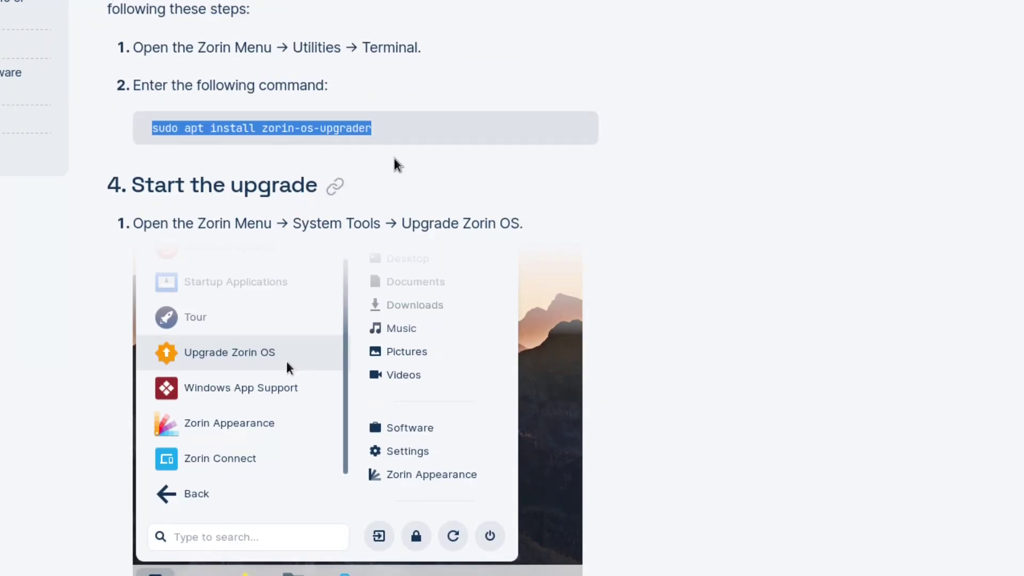
scroll(777, 228, down, 3)
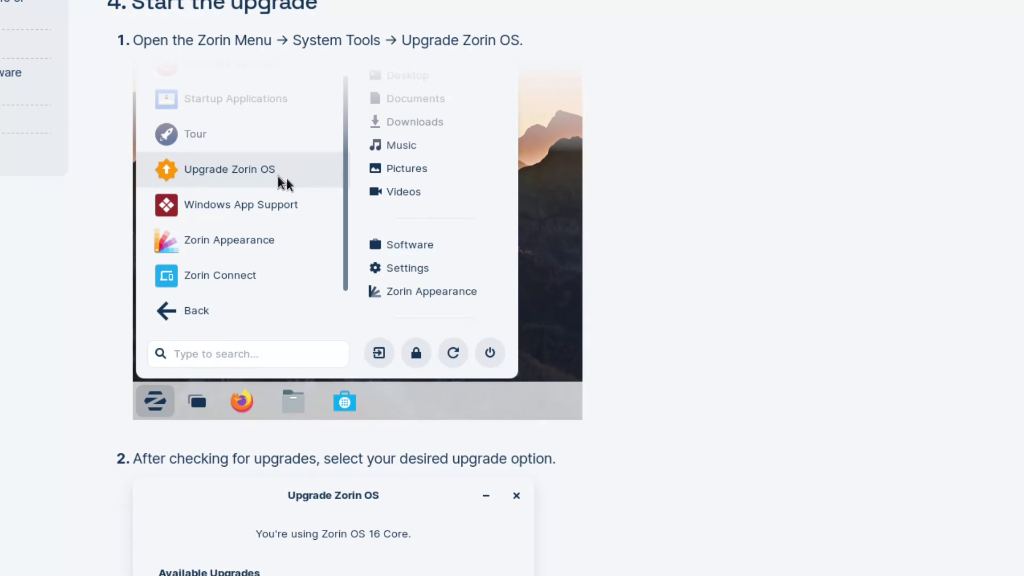
scroll(713, 225, down, 5)
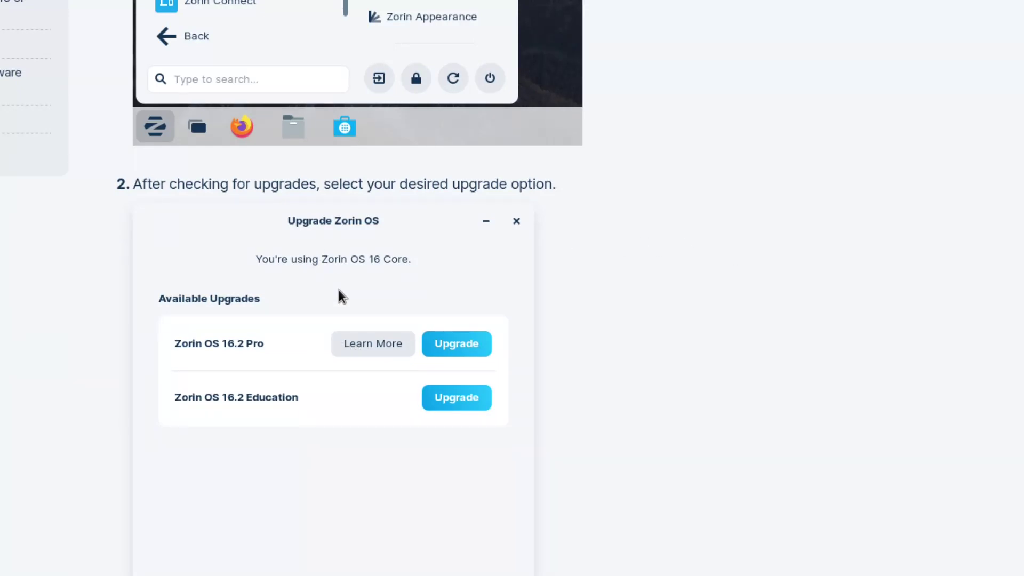
scroll(307, 298, down, 3)
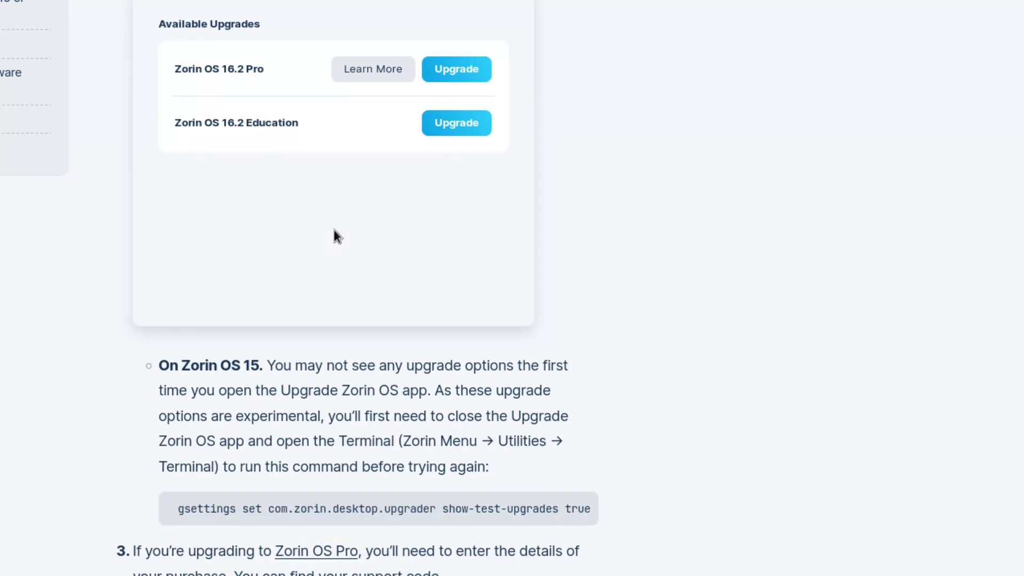
scroll(334, 229, down, 2)
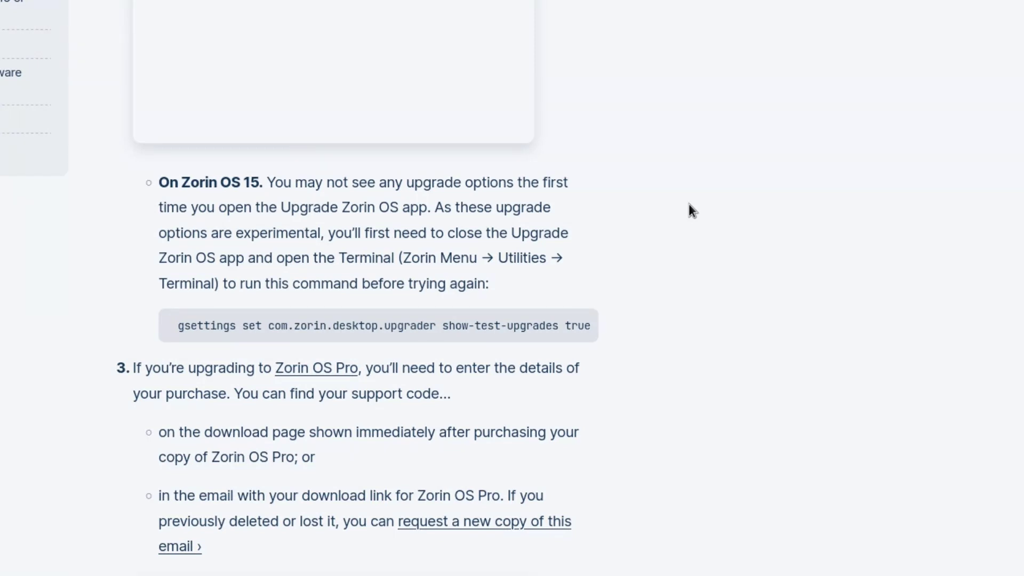
scroll(689, 205, down, 5)
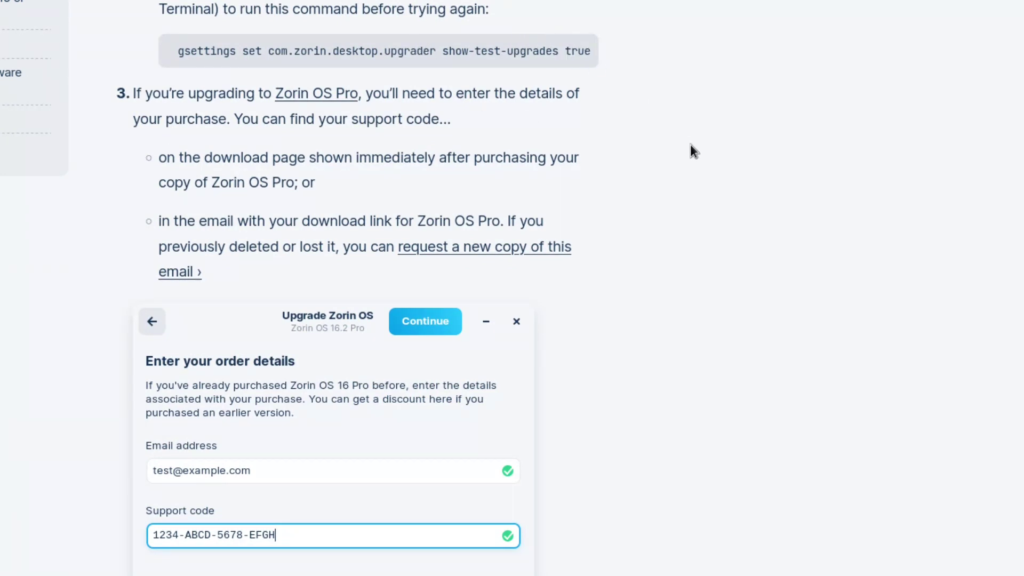
scroll(691, 145, down, 5)
scroll(690, 146, down, 7)
scroll(690, 145, down, 3)
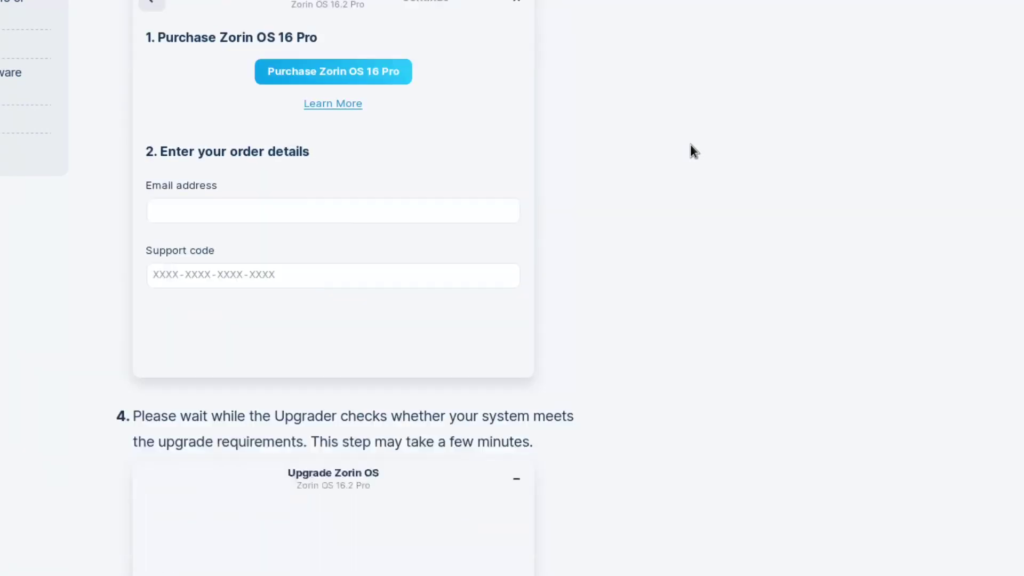
scroll(691, 145, down, 5)
scroll(691, 145, down, 4)
scroll(690, 146, down, 2)
scroll(691, 147, down, 6)
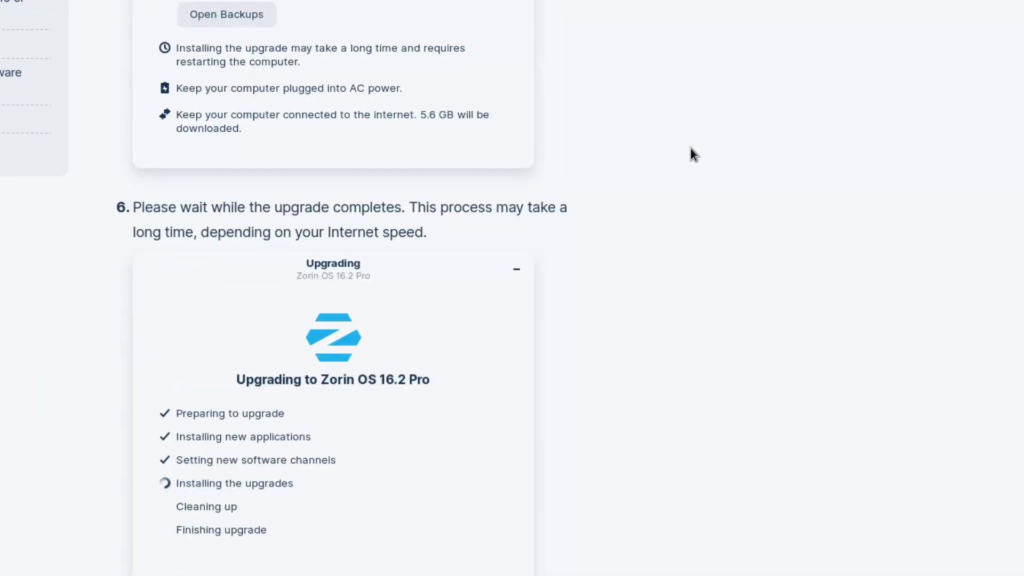
scroll(693, 153, down, 6)
scroll(696, 156, down, 6)
scroll(697, 159, down, 5)
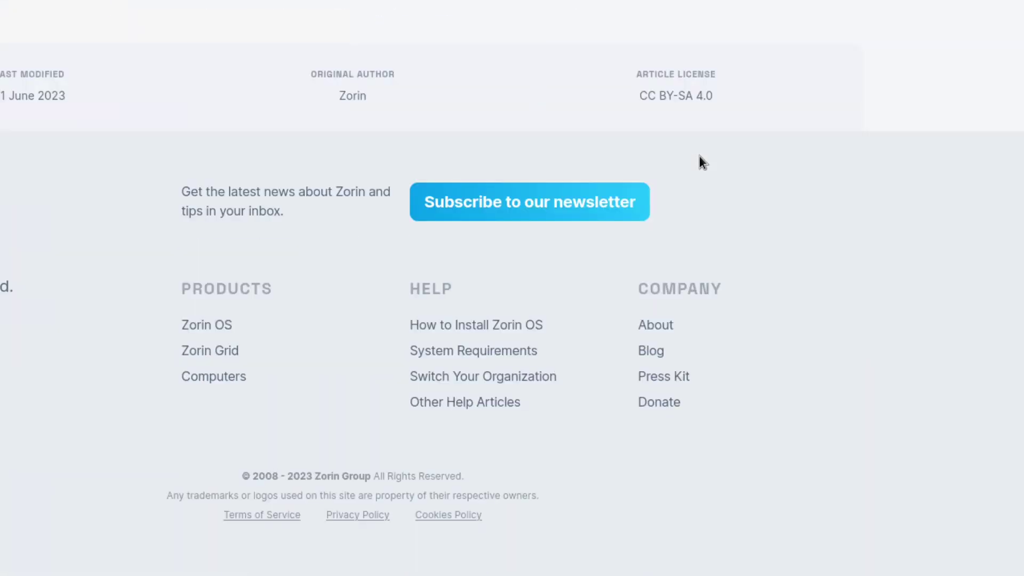
scroll(699, 157, up, 6)
scroll(701, 155, up, 5)
scroll(701, 155, up, 5)
scroll(701, 156, up, 5)
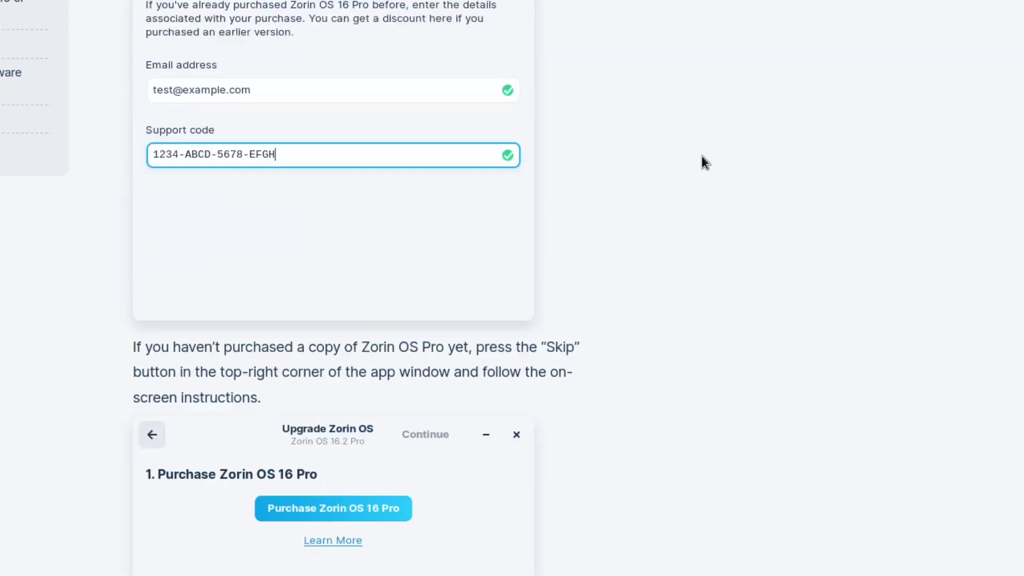
scroll(702, 155, up, 5)
scroll(702, 156, up, 5)
scroll(701, 156, up, 5)
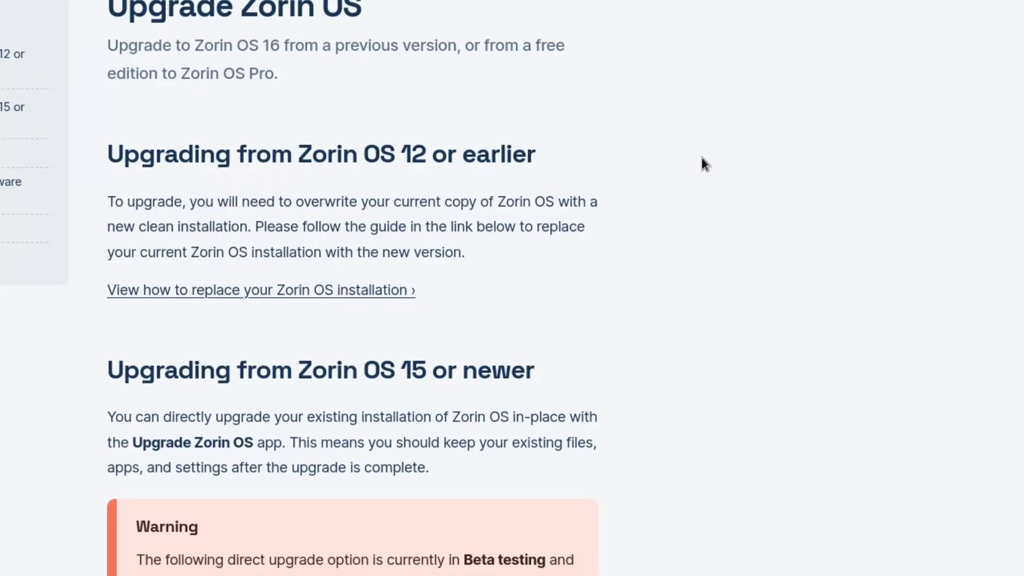